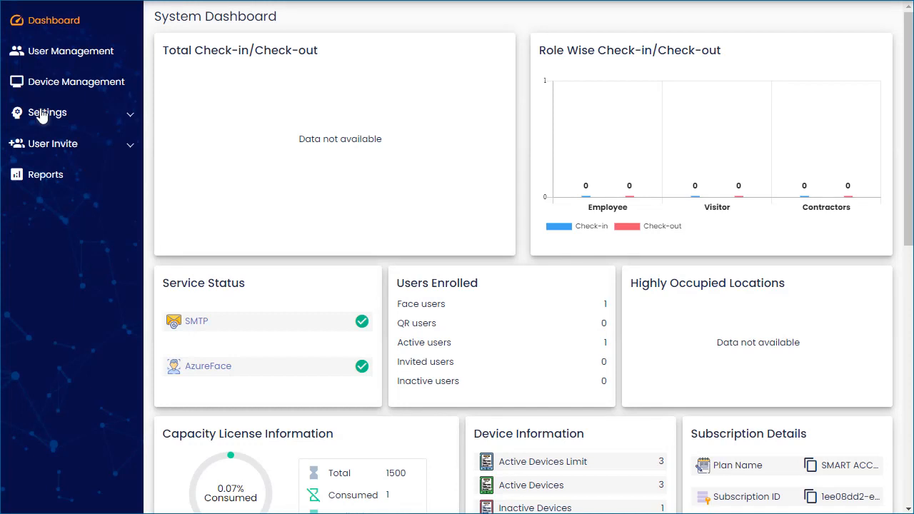
Open SMART ACCESS Configuration from the System Setting list under Settings.
{"action": "left_click", "coordinate": [76, 123]}
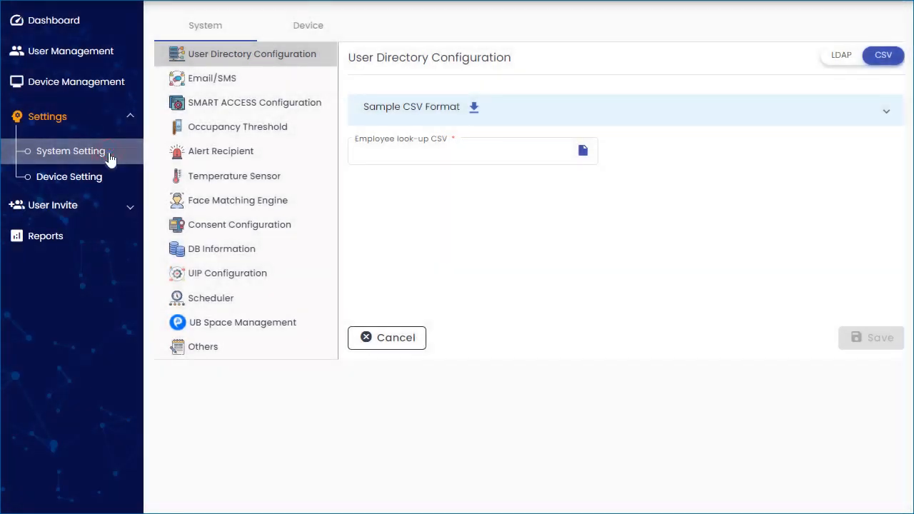
{"action": "left_click", "coordinate": [327, 107]}
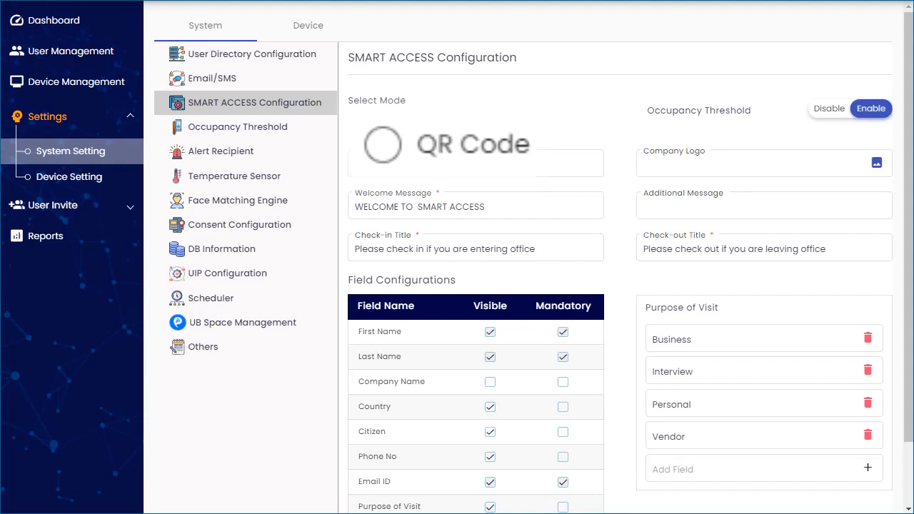
Select Both as the check-in mode so visitors can use QR Code or Face Match.
{"action": "left_click", "coordinate": [502, 122]}
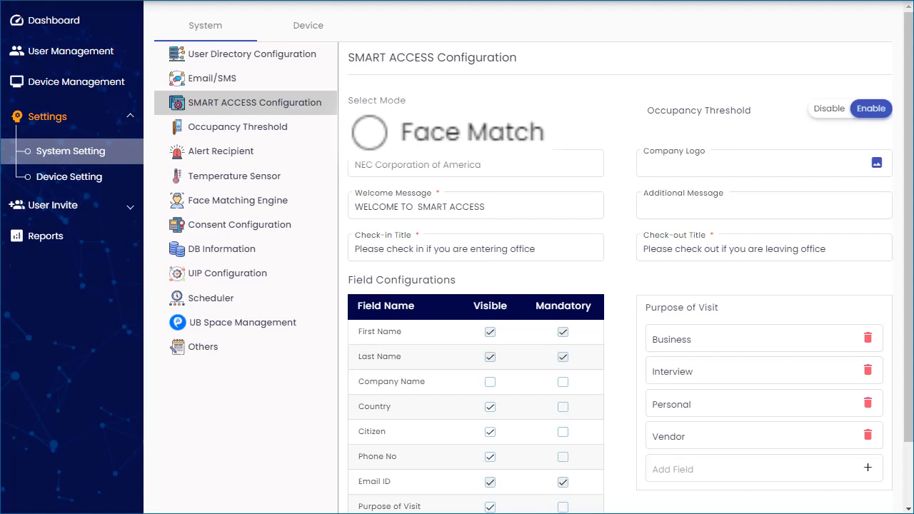
{"action": "left_click", "coordinate": [502, 122]}
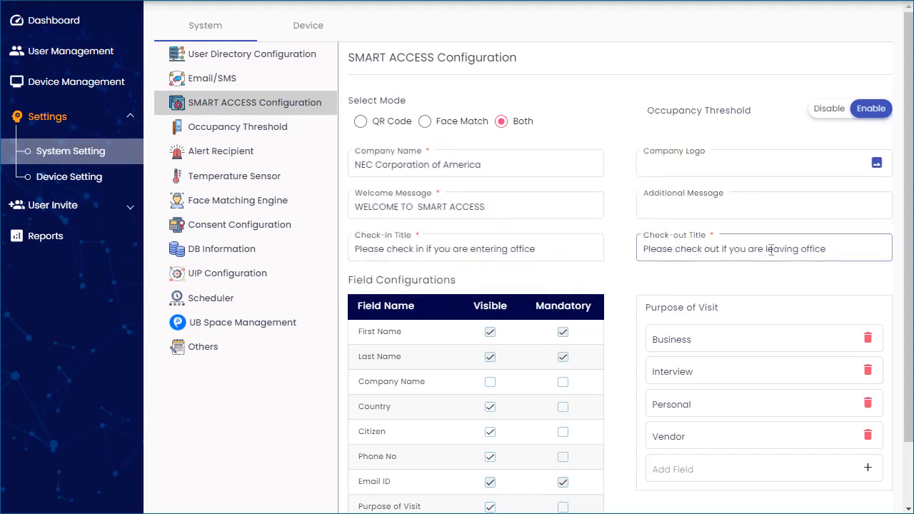
{"action": "left_click", "coordinate": [834, 249]}
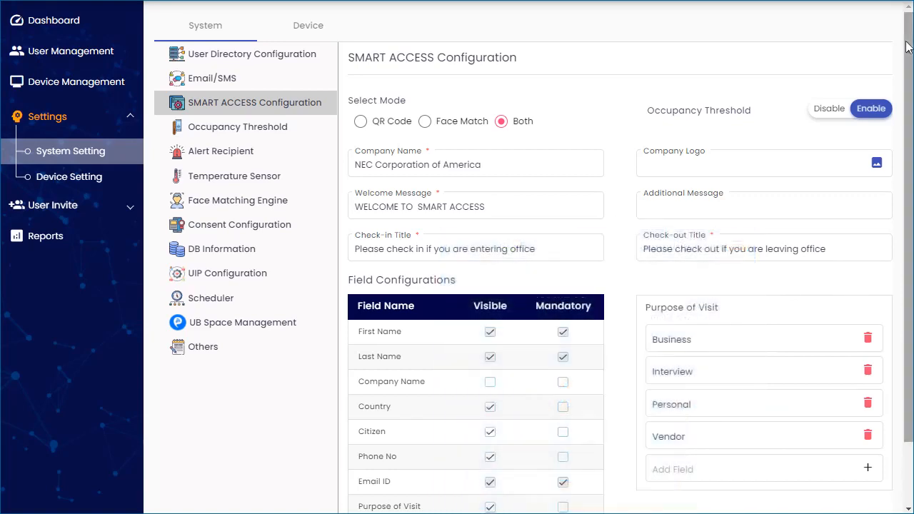
Upload NEC_Logo.jpg as the Company Logo and save the configuration.
{"action": "left_click_drag", "start_coordinate": [905, 43], "coordinate": [907, 147]}
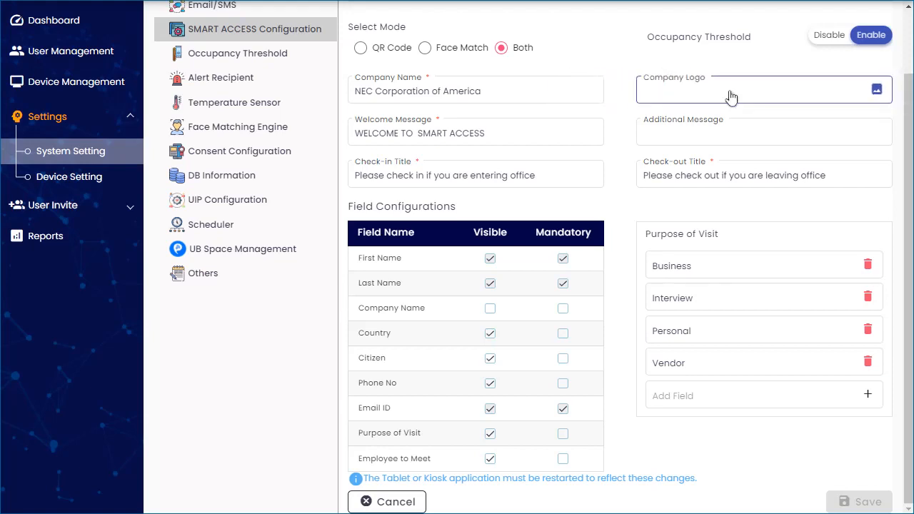
{"action": "left_click", "coordinate": [877, 91]}
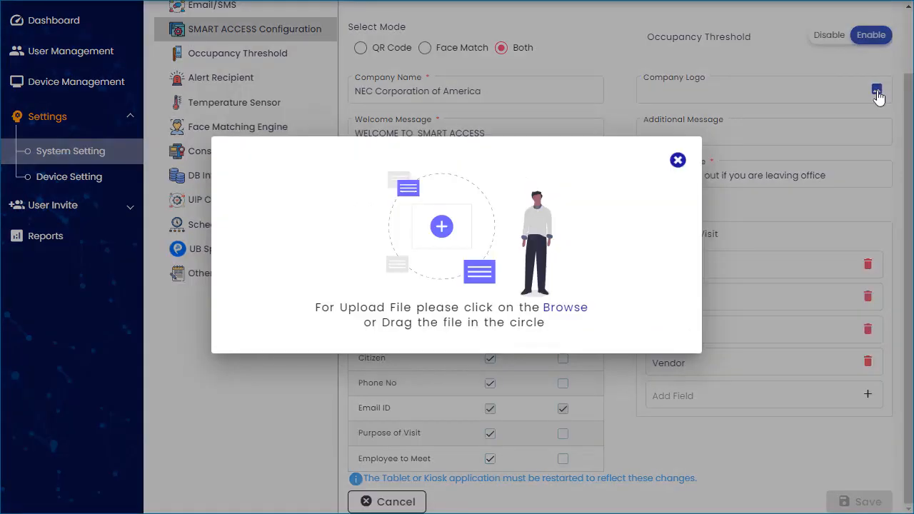
{"action": "key", "text": "alt+Tab"}
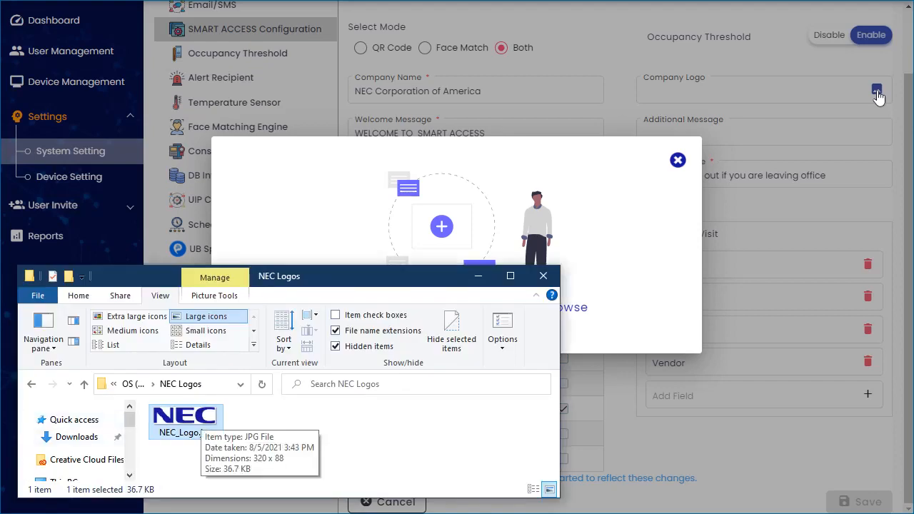
{"action": "left_click_drag", "start_coordinate": [186, 421], "coordinate": [447, 241]}
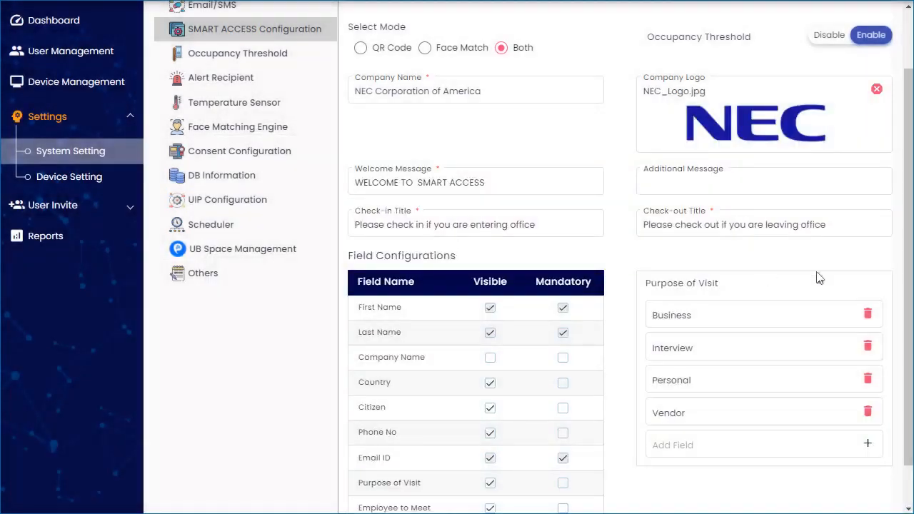
{"action": "scroll", "coordinate": [856, 350], "scroll_direction": "down", "scroll_amount": 1}
{"action": "left_click", "coordinate": [889, 503]}
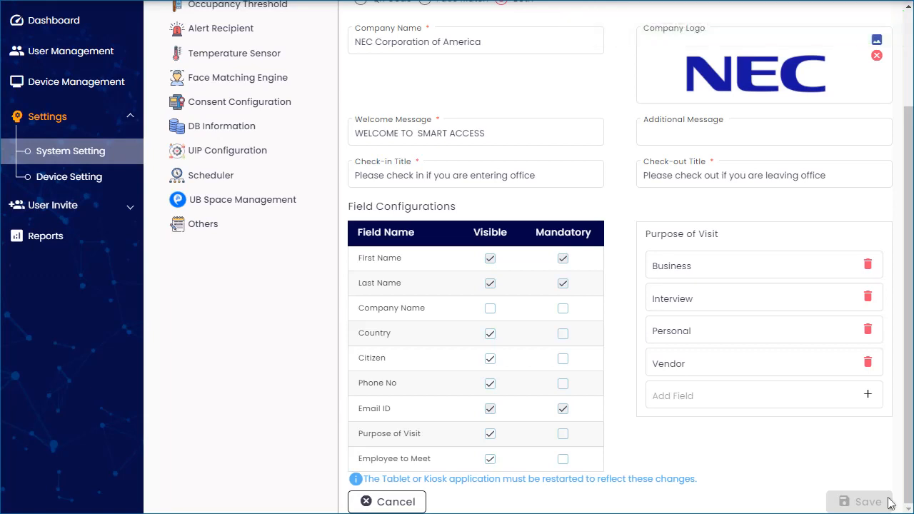
Clear the Company Logo image and save the configuration without it.
{"action": "left_click", "coordinate": [877, 57]}
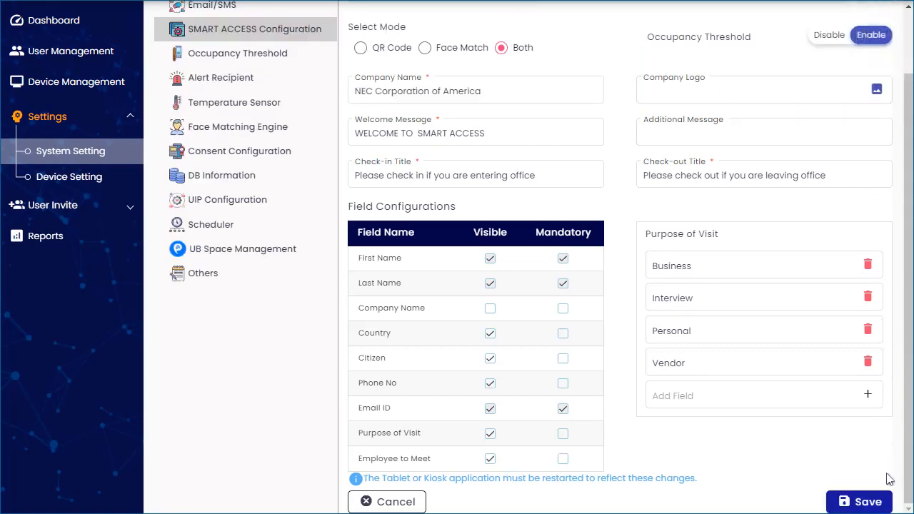
{"action": "left_click", "coordinate": [888, 506]}
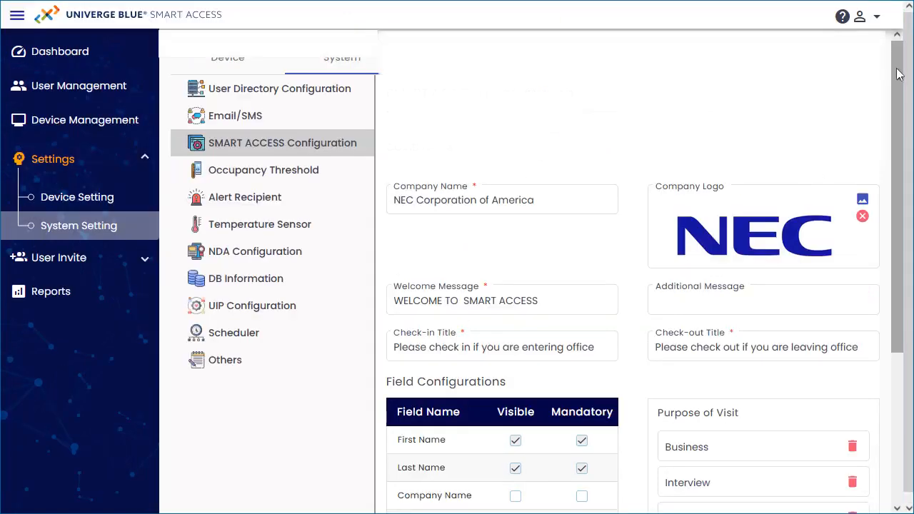
{"action": "left_click_drag", "start_coordinate": [901, 93], "coordinate": [905, 248]}
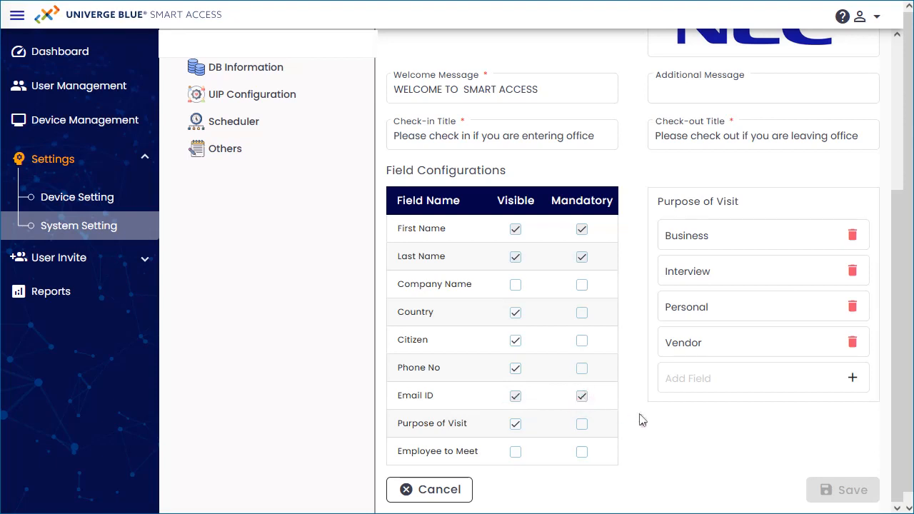
Try the Visible and Mandatory toggles for Company Name, Country and Citizen, leaving Company Name hidden.
{"action": "left_click", "coordinate": [515, 284]}
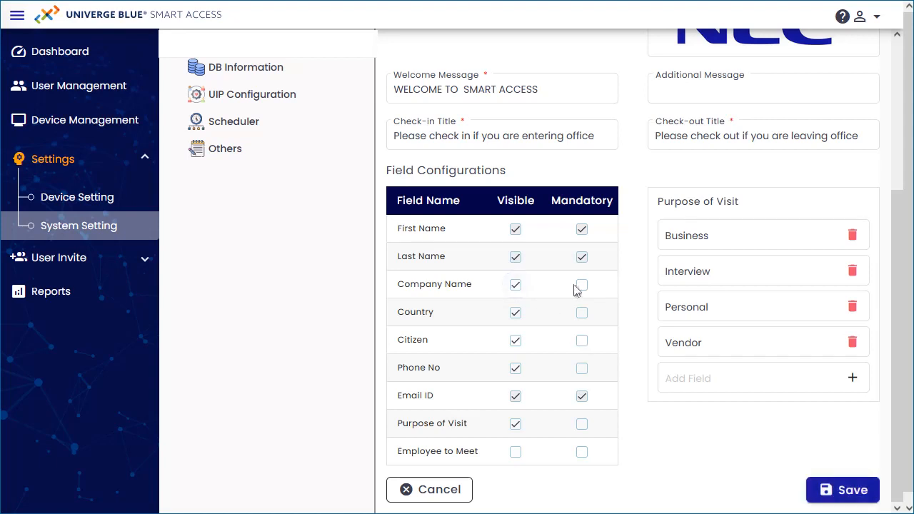
{"action": "left_click", "coordinate": [516, 285]}
{"action": "left_click", "coordinate": [515, 314]}
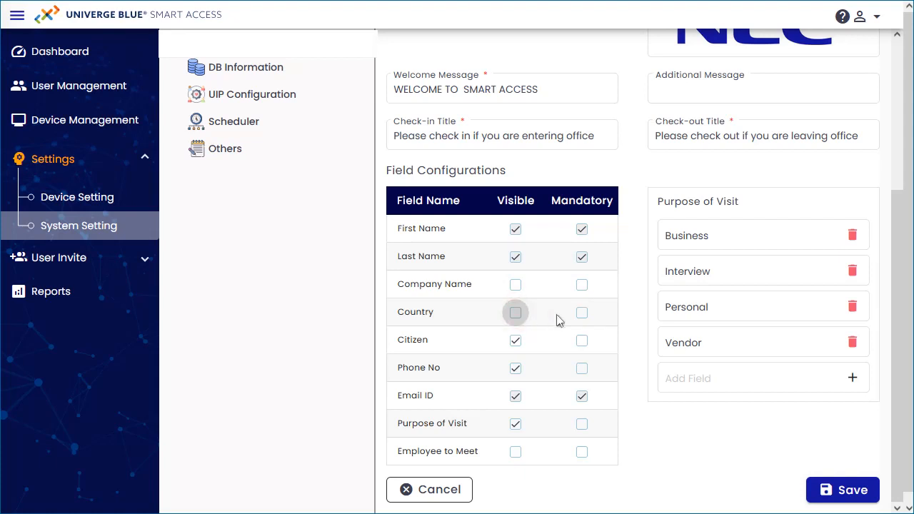
{"action": "left_click", "coordinate": [582, 314]}
{"action": "left_click", "coordinate": [583, 315]}
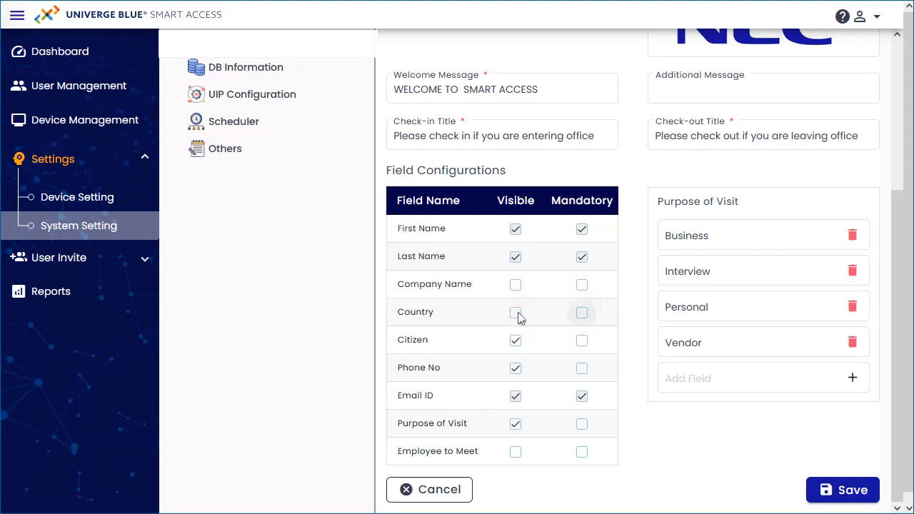
{"action": "left_click", "coordinate": [517, 315]}
{"action": "left_click", "coordinate": [515, 341]}
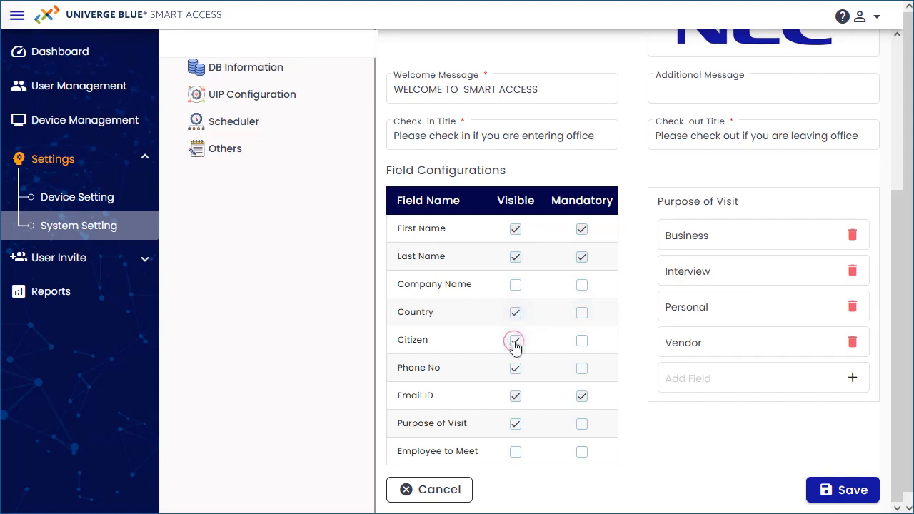
{"action": "left_click", "coordinate": [585, 344]}
{"action": "left_click", "coordinate": [585, 343]}
{"action": "left_click", "coordinate": [516, 343]}
Try the Phone No and Purpose of Visit toggles, then make Employee to Meet visible and mandatory.
{"action": "left_click", "coordinate": [515, 368]}
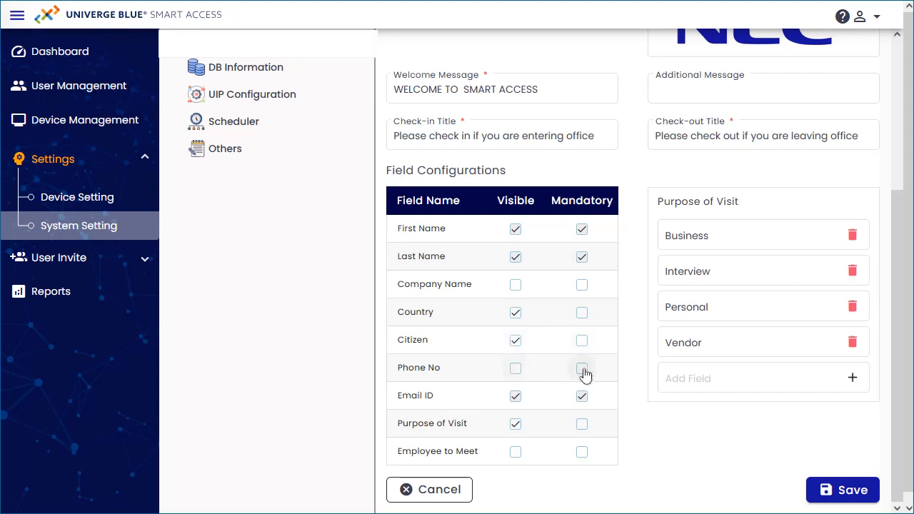
{"action": "left_click", "coordinate": [584, 370]}
{"action": "left_click", "coordinate": [584, 371]}
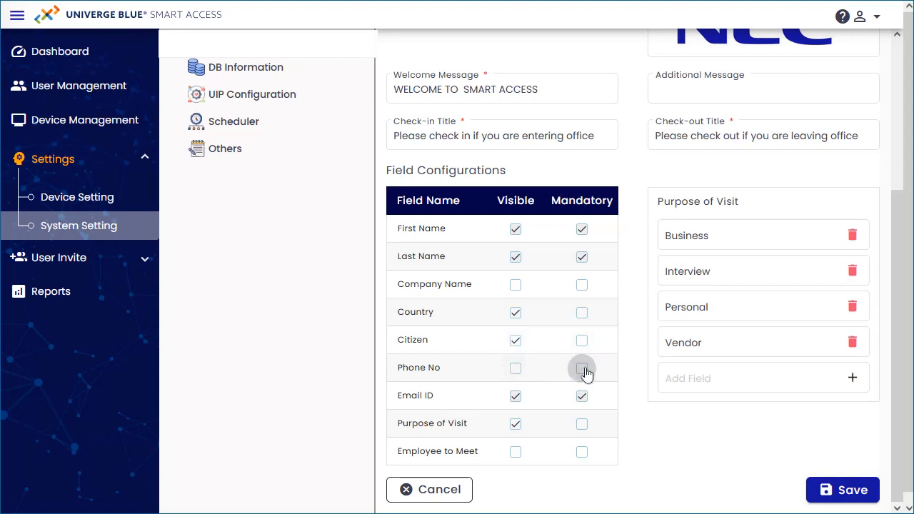
{"action": "left_click", "coordinate": [515, 372]}
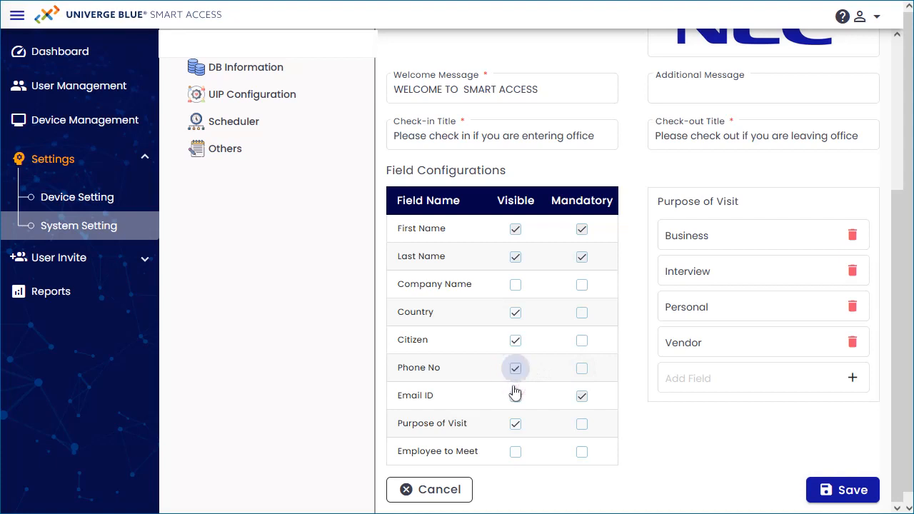
{"action": "left_click", "coordinate": [516, 426]}
{"action": "left_click", "coordinate": [582, 425]}
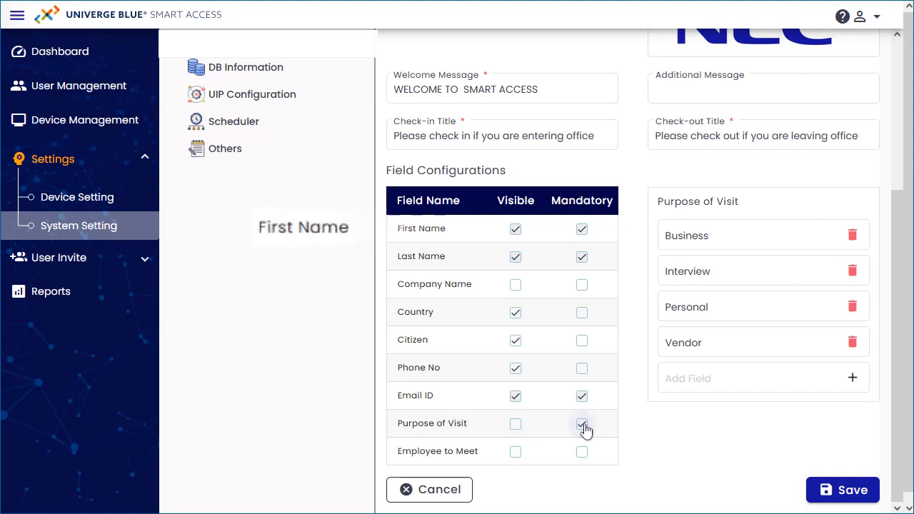
{"action": "left_click", "coordinate": [583, 427]}
{"action": "left_click", "coordinate": [516, 428]}
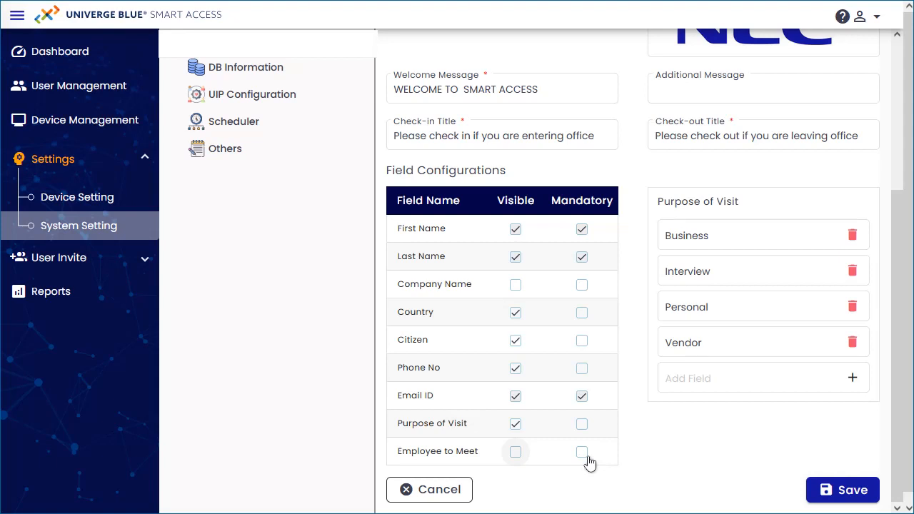
{"action": "left_click", "coordinate": [515, 452]}
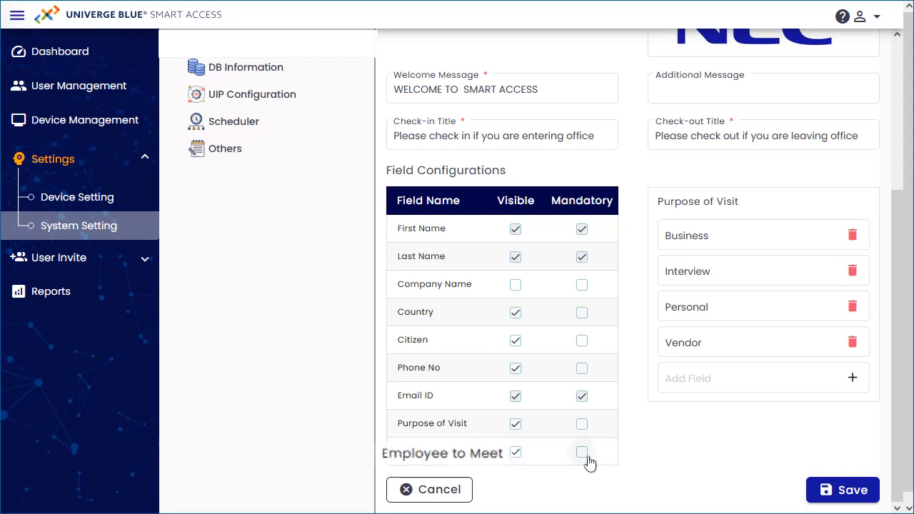
{"action": "left_click", "coordinate": [586, 458]}
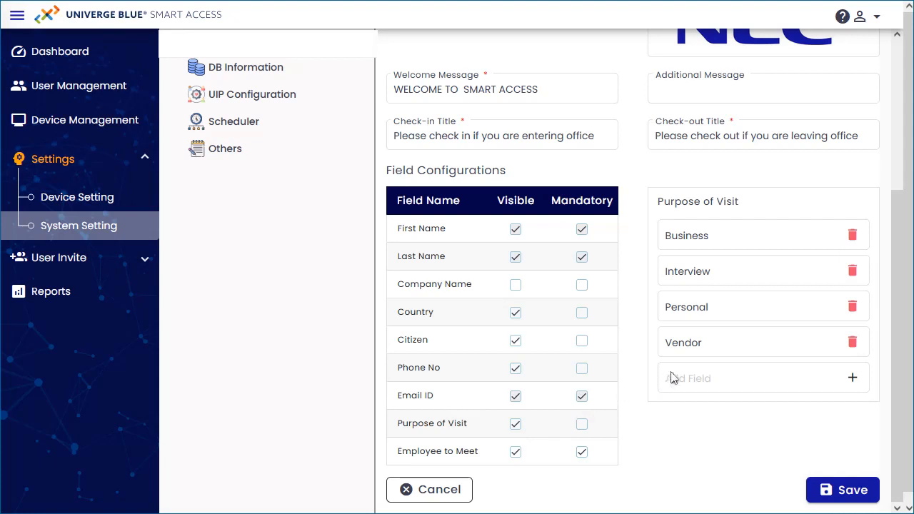
Delete the Personal visit purpose, add Maintenance, and save the configuration.
{"action": "left_click", "coordinate": [852, 307]}
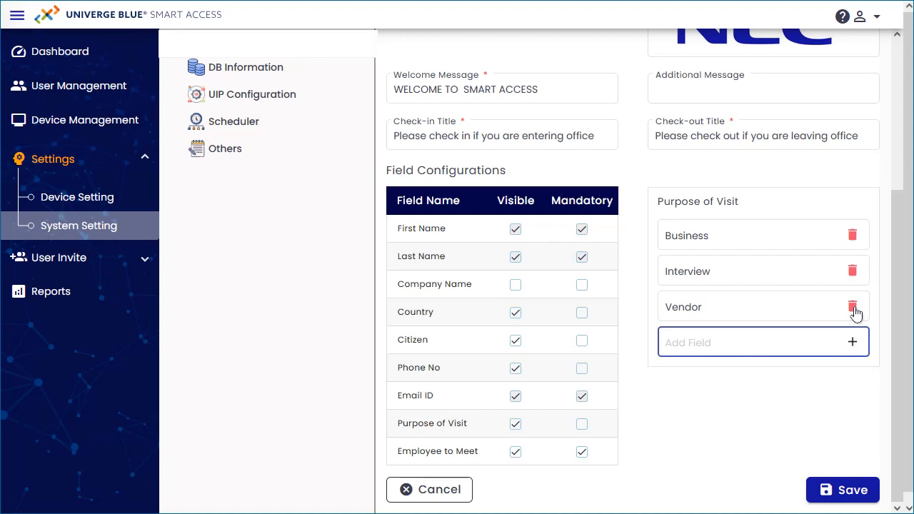
{"action": "type", "text": "Maintenance"}
{"action": "left_click", "coordinate": [851, 344]}
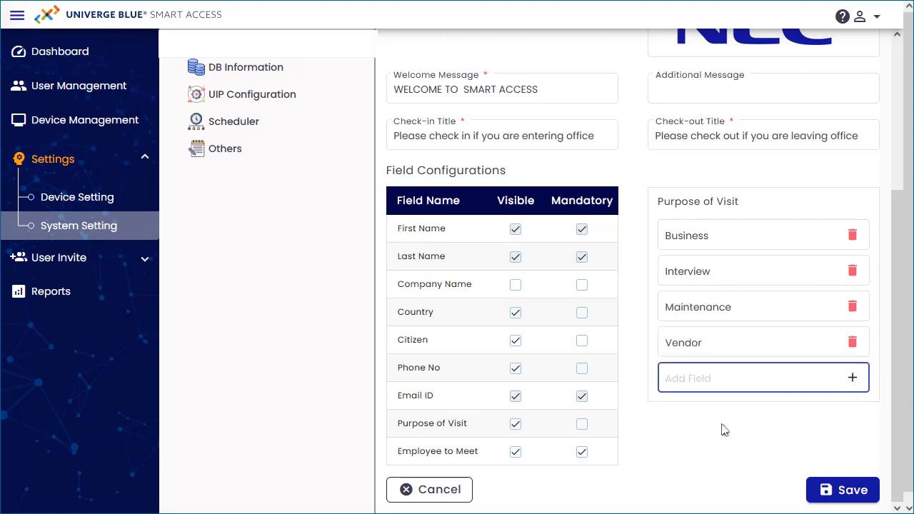
{"action": "left_click", "coordinate": [876, 495]}
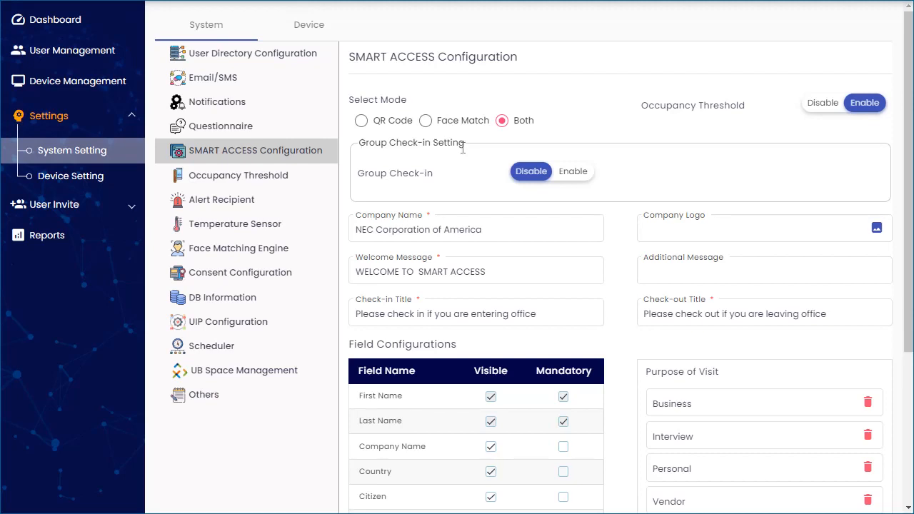
{"action": "left_click_drag", "start_coordinate": [909, 155], "coordinate": [910, 305]}
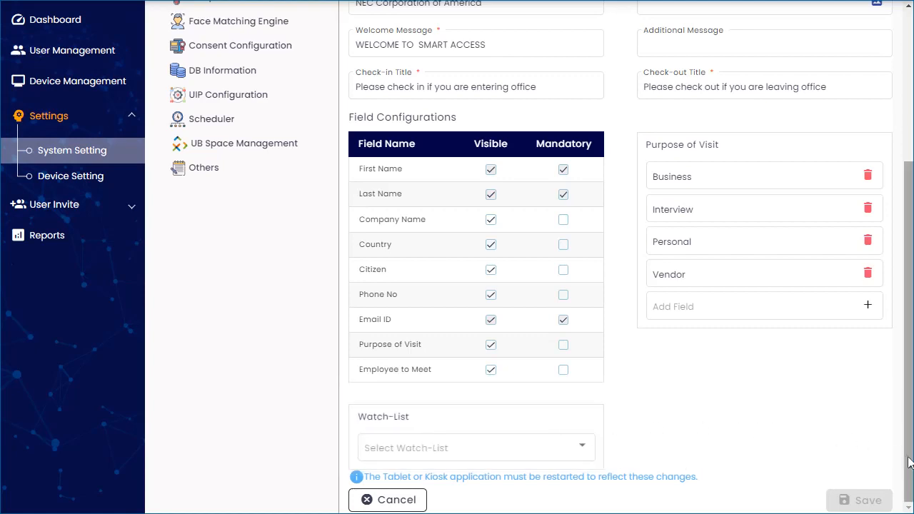
{"action": "scroll", "coordinate": [905, 457], "scroll_direction": "up", "scroll_amount": 5}
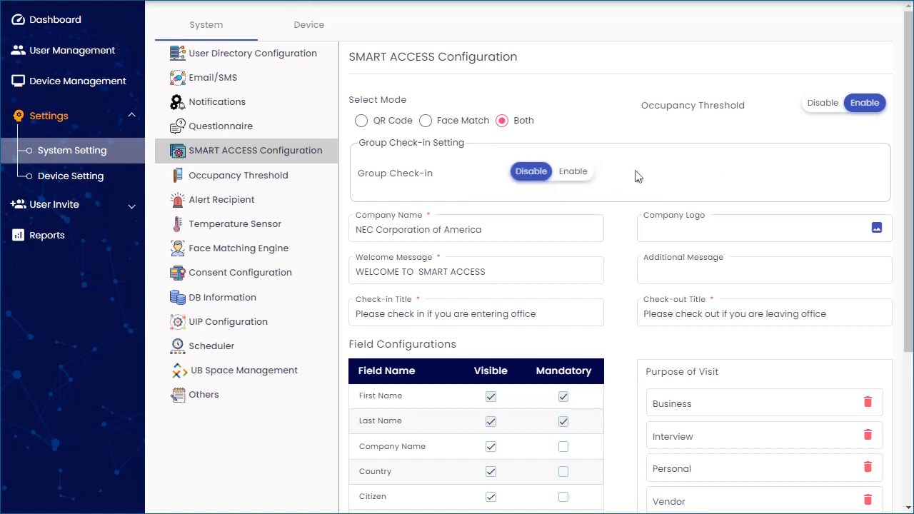
Enable both Group Check-in and Additional Guest Name in the Group Check-in Setting.
{"action": "left_click", "coordinate": [573, 172]}
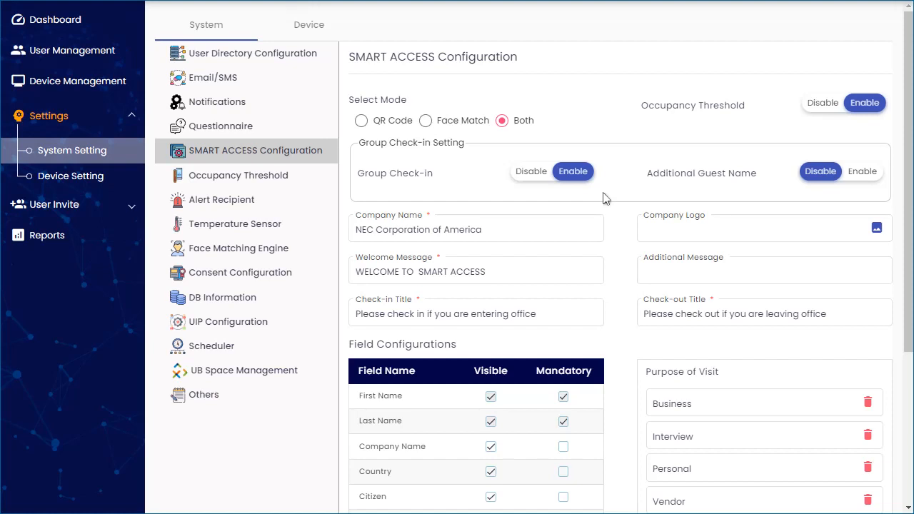
{"action": "left_click", "coordinate": [867, 179]}
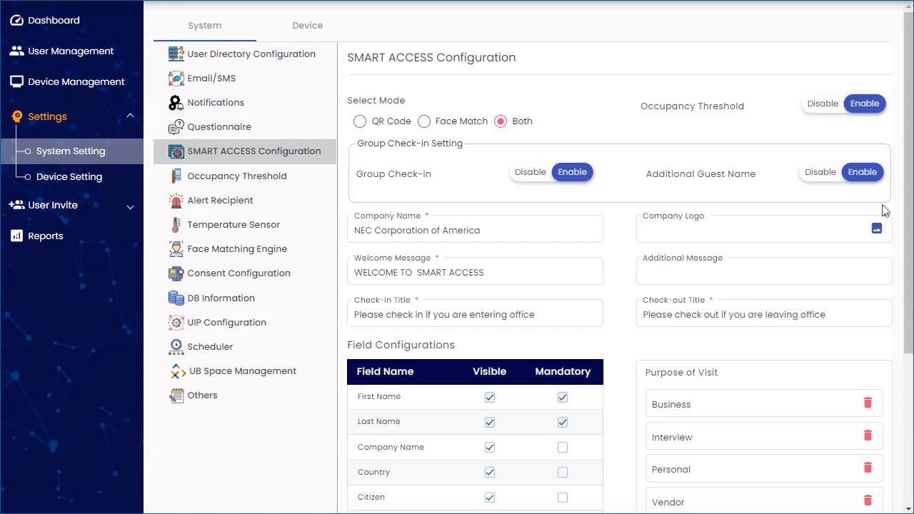
Save the SMART ACCESS configuration with the group check-in settings enabled.
{"action": "scroll", "coordinate": [885, 210], "scroll_direction": "down", "scroll_amount": 4}
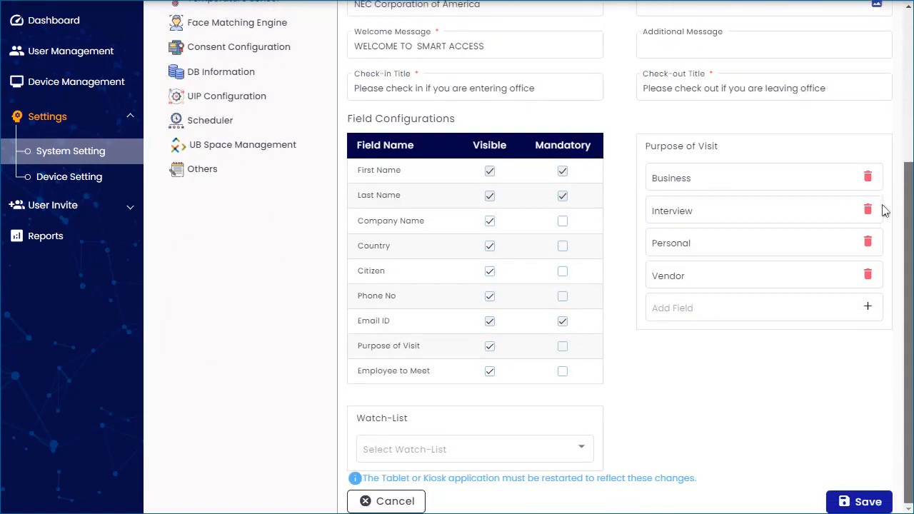
{"action": "left_click", "coordinate": [859, 504]}
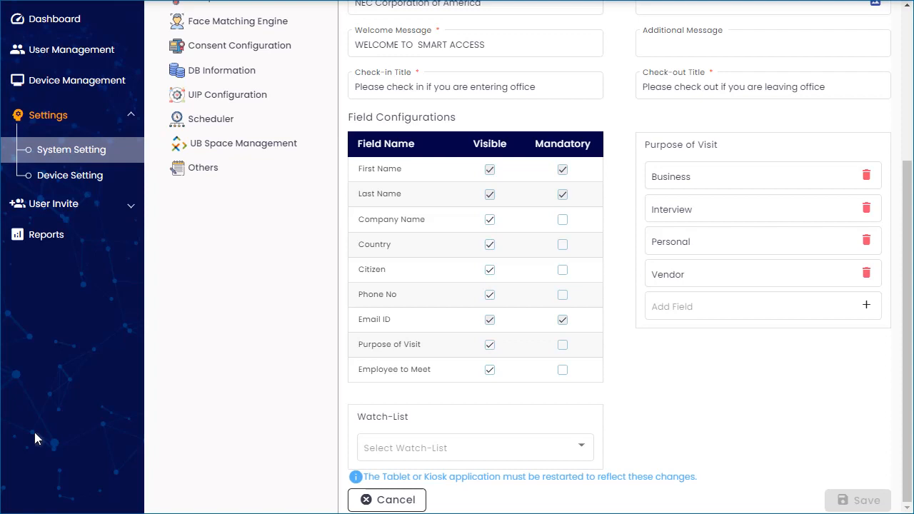
On the Reports page, generate the Check-in/out Report for 6/9/2022.
{"action": "left_click", "coordinate": [54, 238]}
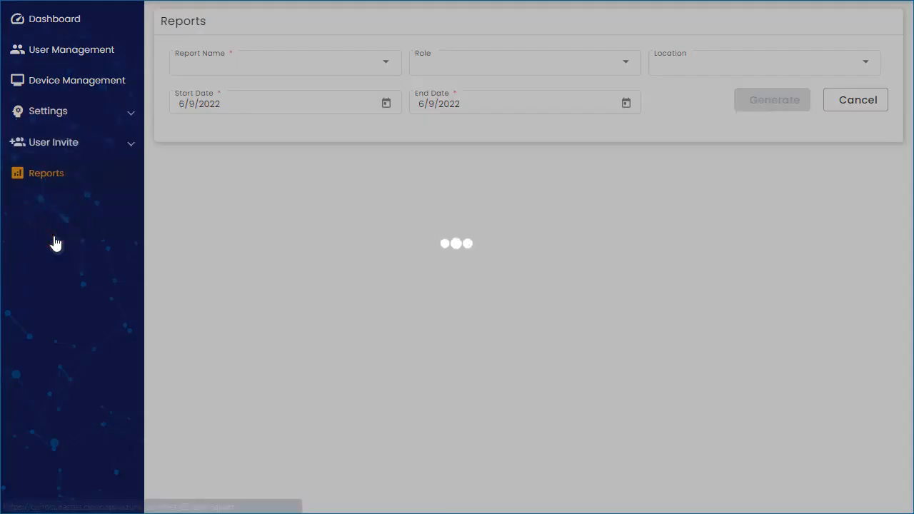
{"action": "left_click", "coordinate": [388, 64]}
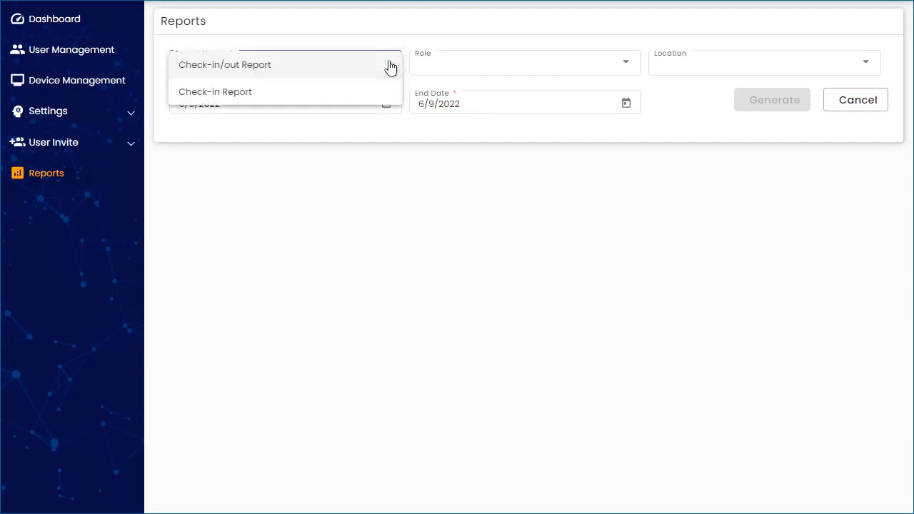
{"action": "left_click", "coordinate": [305, 71]}
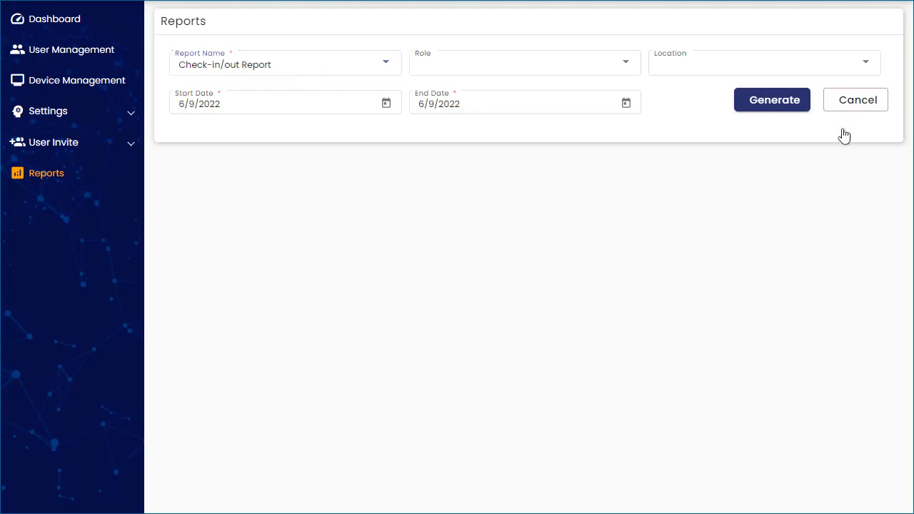
{"action": "left_click", "coordinate": [779, 114]}
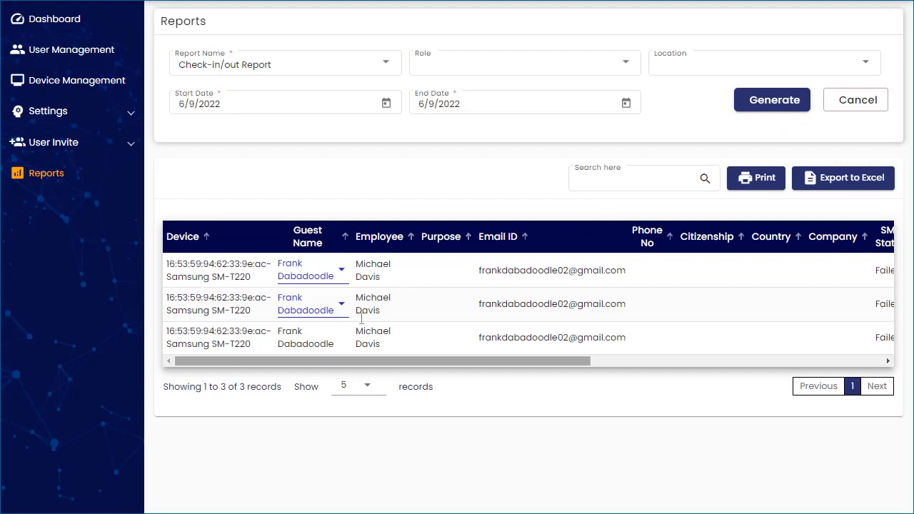
{"action": "left_click_drag", "start_coordinate": [271, 361], "coordinate": [664, 381]}
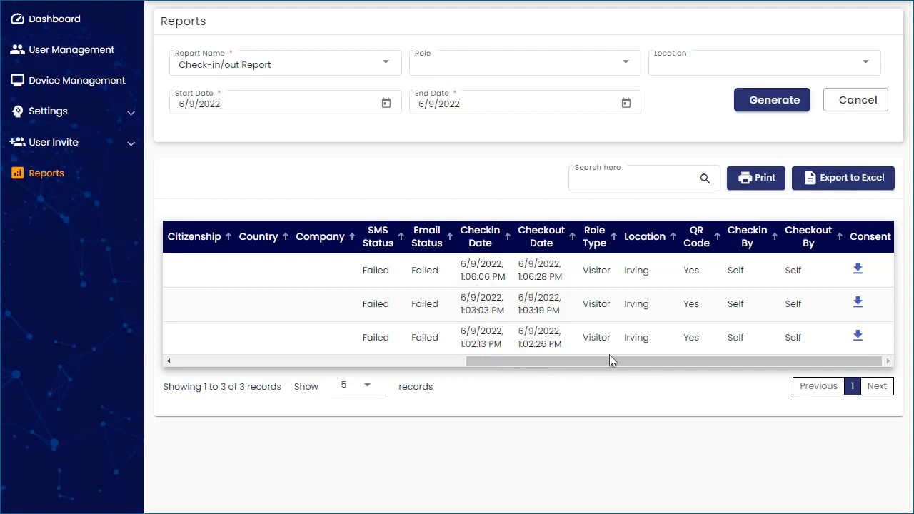
{"action": "left_click_drag", "start_coordinate": [609, 359], "coordinate": [318, 360]}
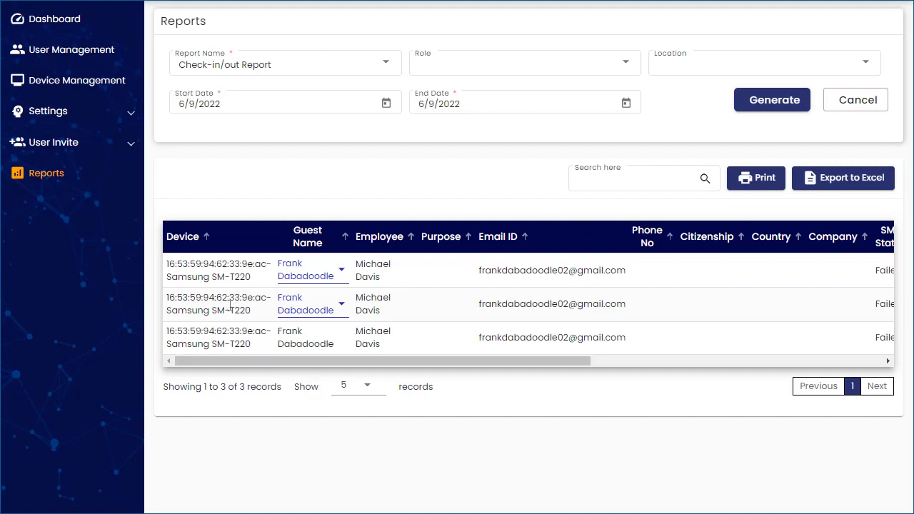
{"action": "left_click", "coordinate": [342, 307]}
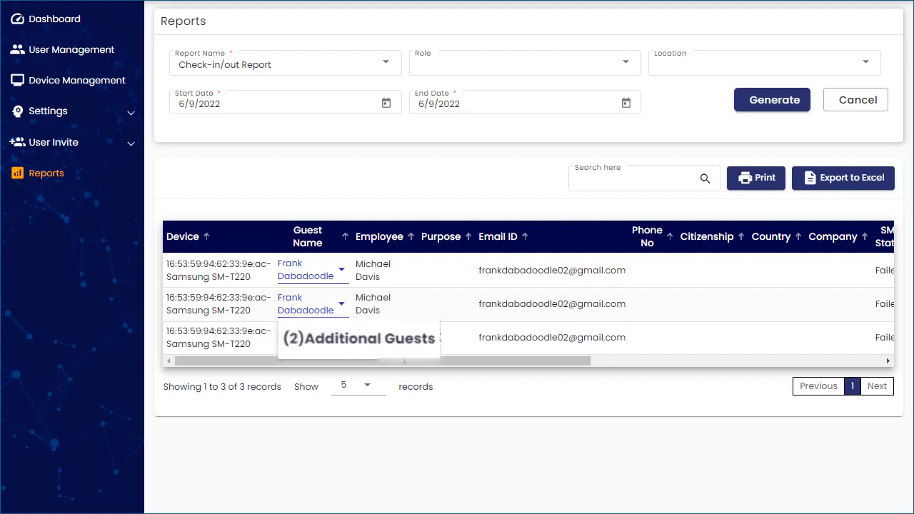
{"action": "left_click", "coordinate": [416, 363]}
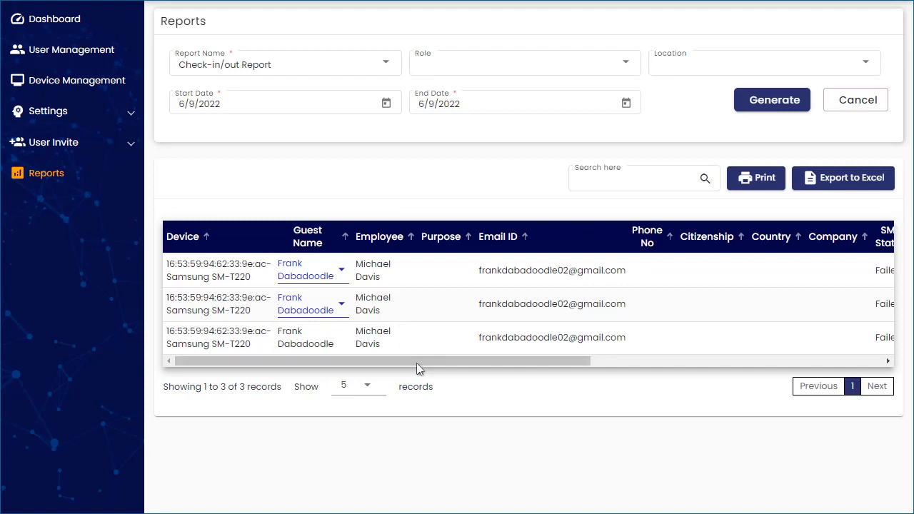
{"action": "left_click", "coordinate": [342, 275]}
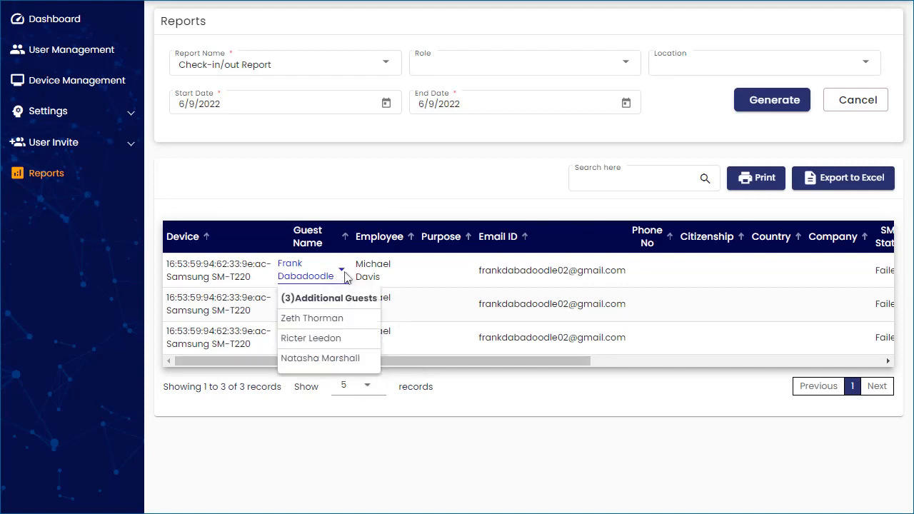
{"action": "left_click", "coordinate": [454, 361]}
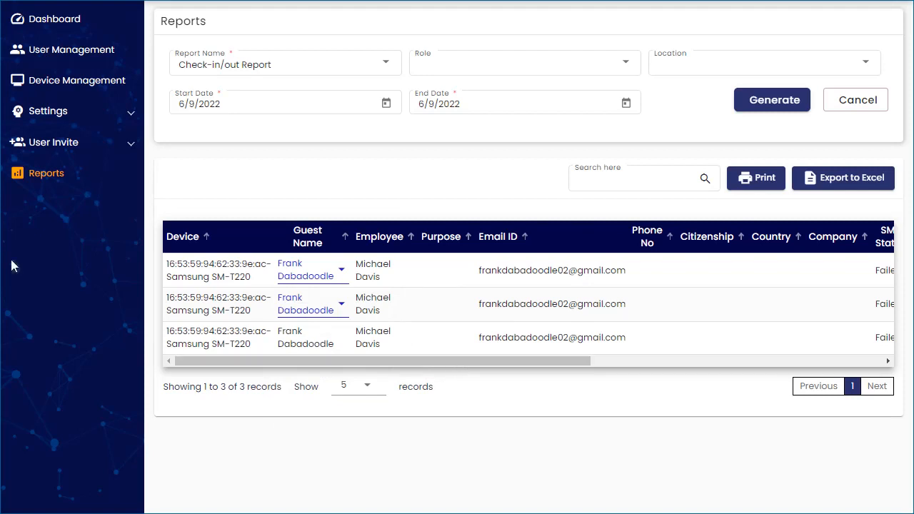
Reopen SMART ACCESS Configuration from Settings and tick the Mandatory box for Citizen.
{"action": "left_click", "coordinate": [49, 113]}
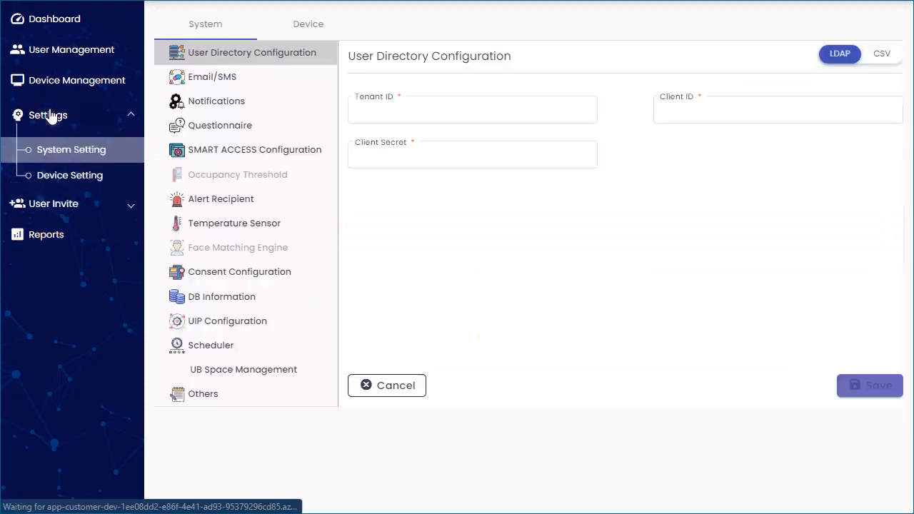
{"action": "left_click", "coordinate": [278, 158]}
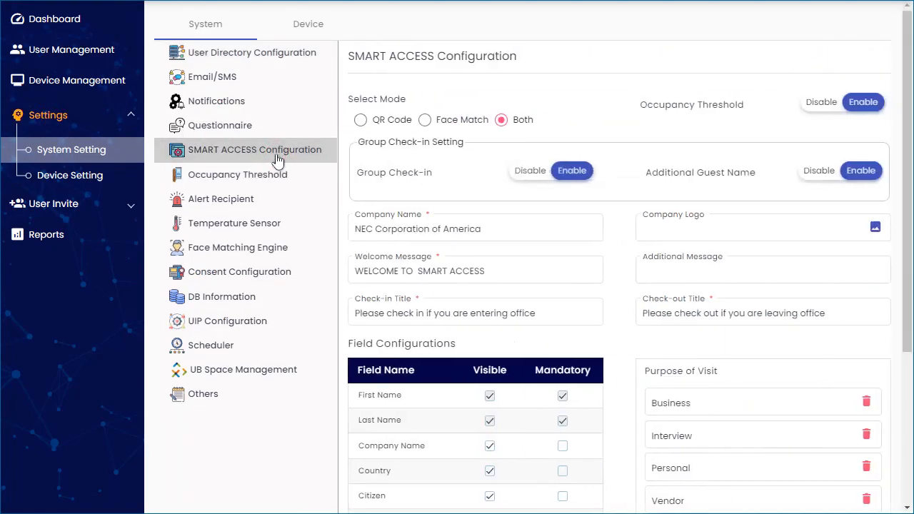
{"action": "scroll", "coordinate": [907, 224], "scroll_direction": "down", "scroll_amount": 3}
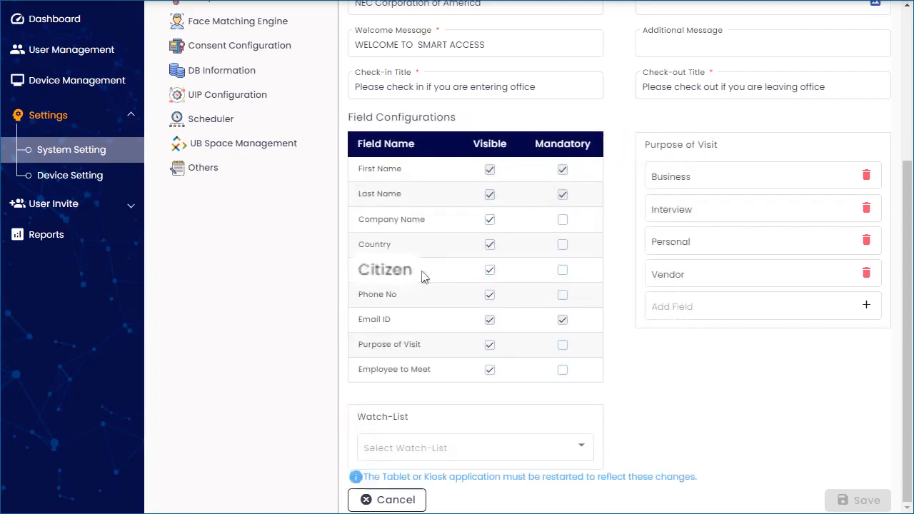
{"action": "left_click", "coordinate": [564, 273]}
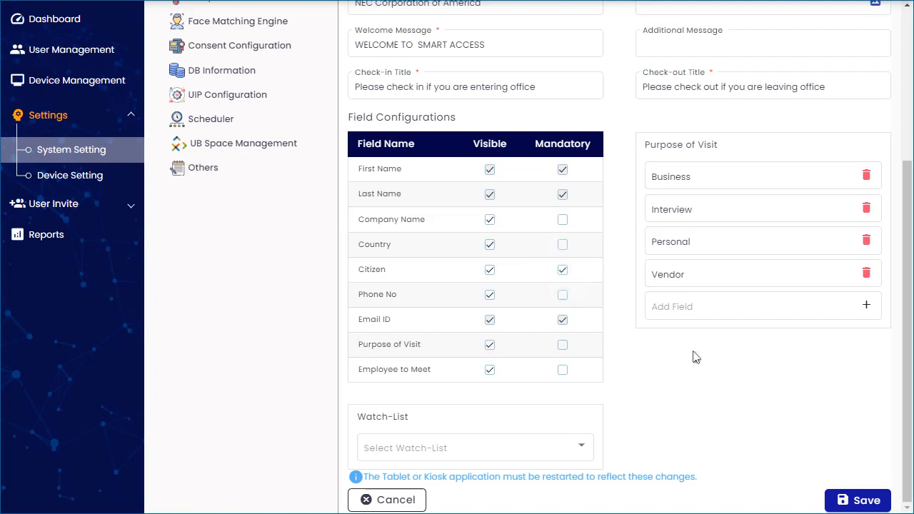
Add American Samoa to the Watch-List countries.
{"action": "left_click", "coordinate": [578, 443]}
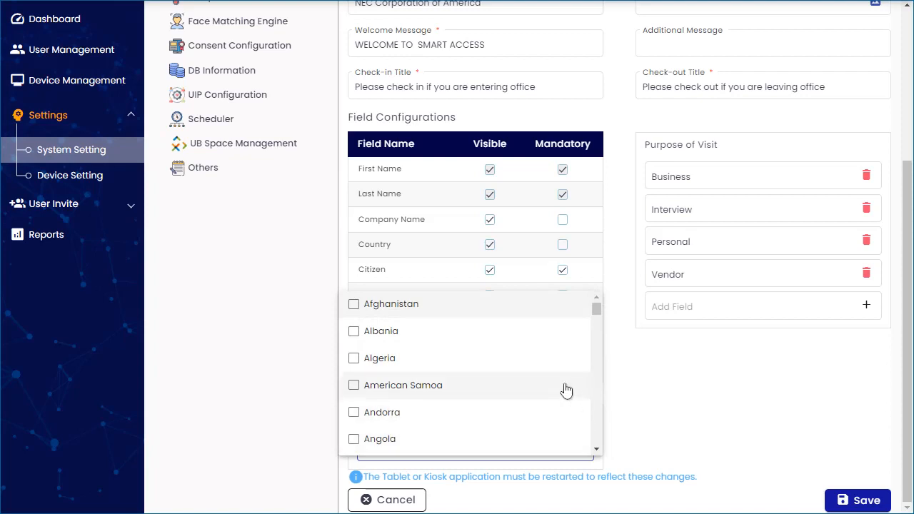
{"action": "scroll", "coordinate": [565, 389], "scroll_direction": "down", "scroll_amount": 20}
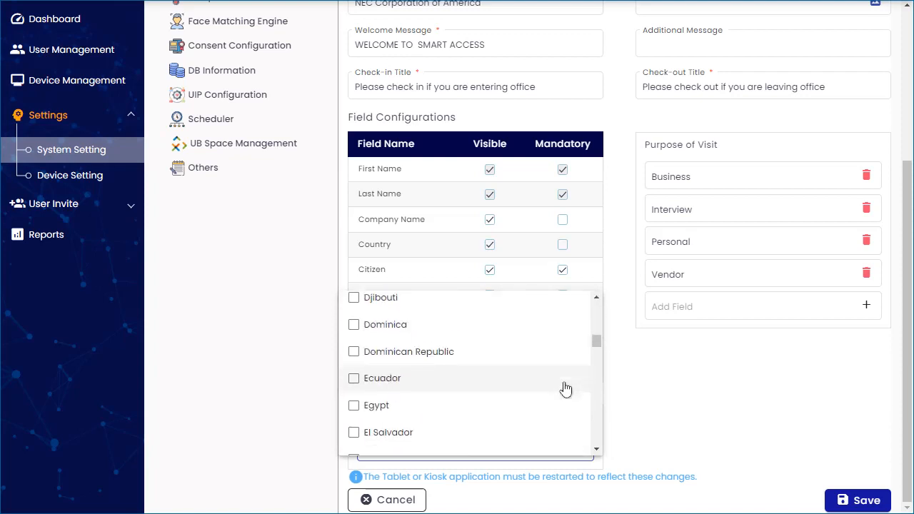
{"action": "scroll", "coordinate": [566, 389], "scroll_direction": "down", "scroll_amount": 3}
{"action": "left_click_drag", "start_coordinate": [595, 345], "coordinate": [595, 301]}
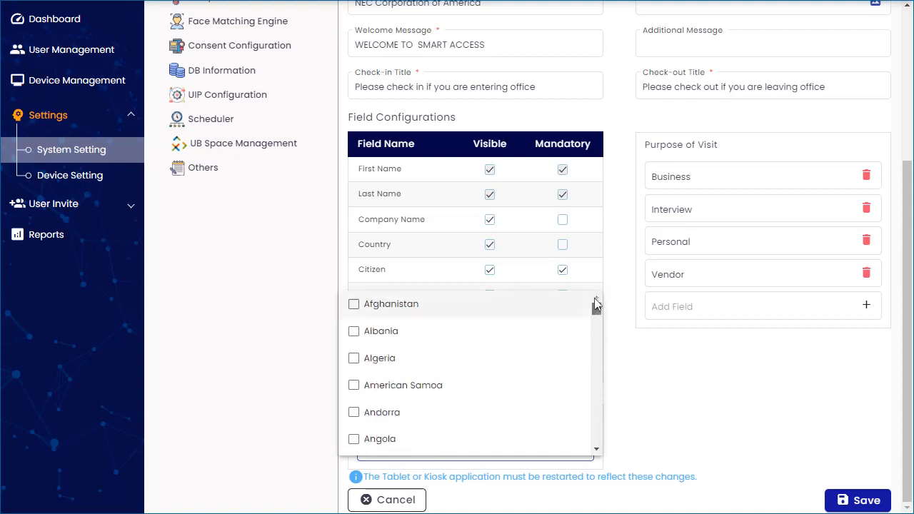
{"action": "left_click", "coordinate": [353, 385]}
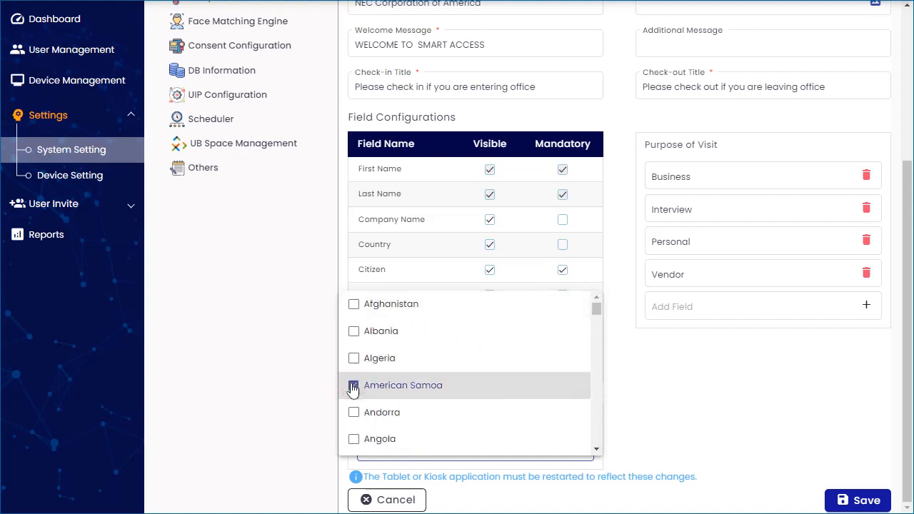
{"action": "left_click", "coordinate": [712, 387]}
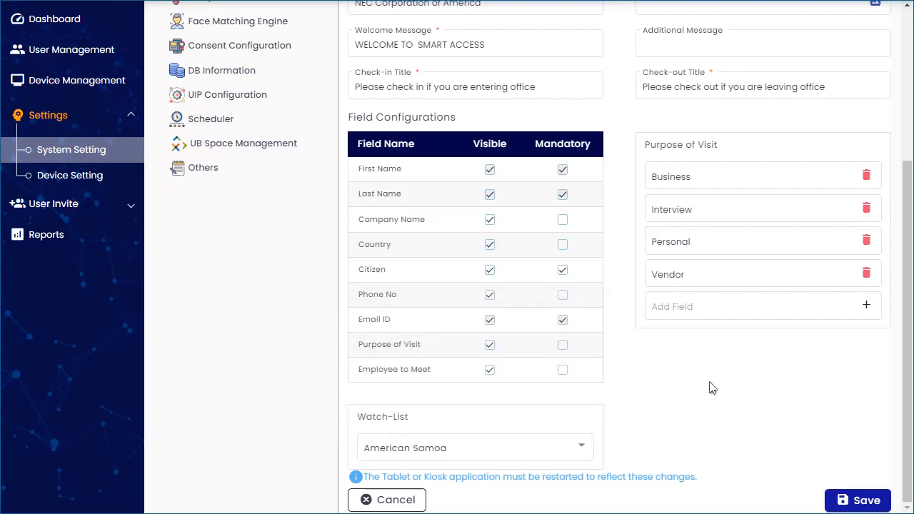
Save the configuration, then make Citizen no longer mandatory and save again.
{"action": "left_click", "coordinate": [862, 501]}
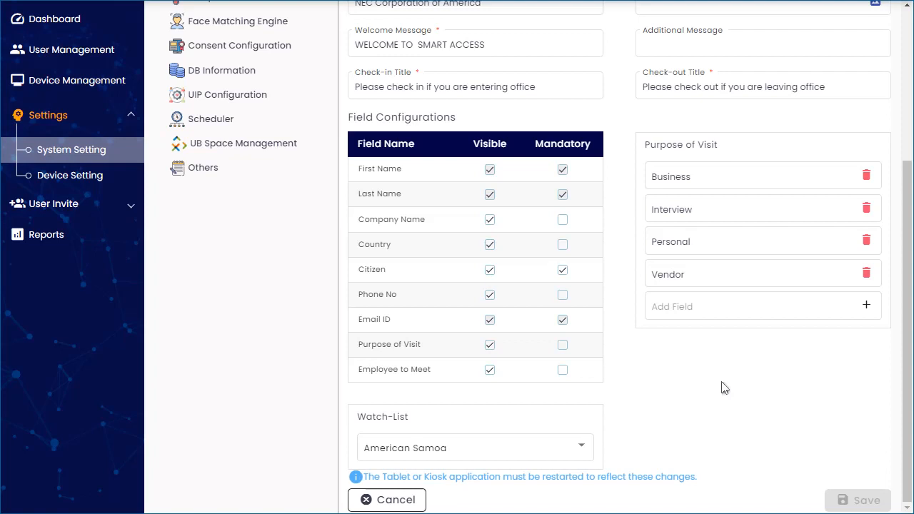
{"action": "left_click", "coordinate": [563, 270]}
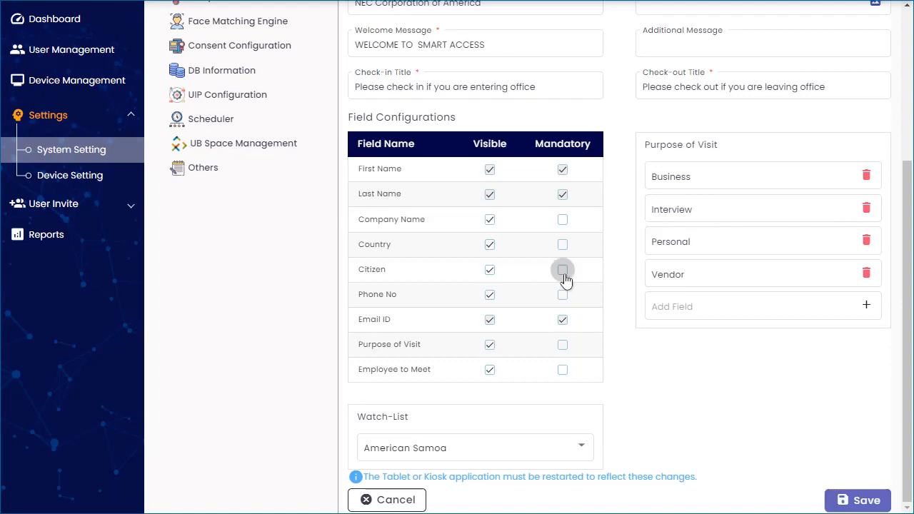
{"action": "left_click", "coordinate": [867, 502]}
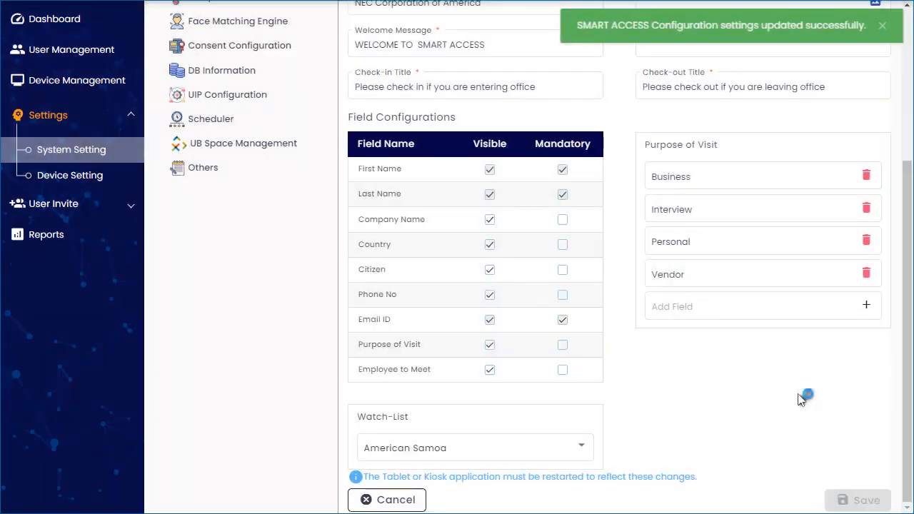